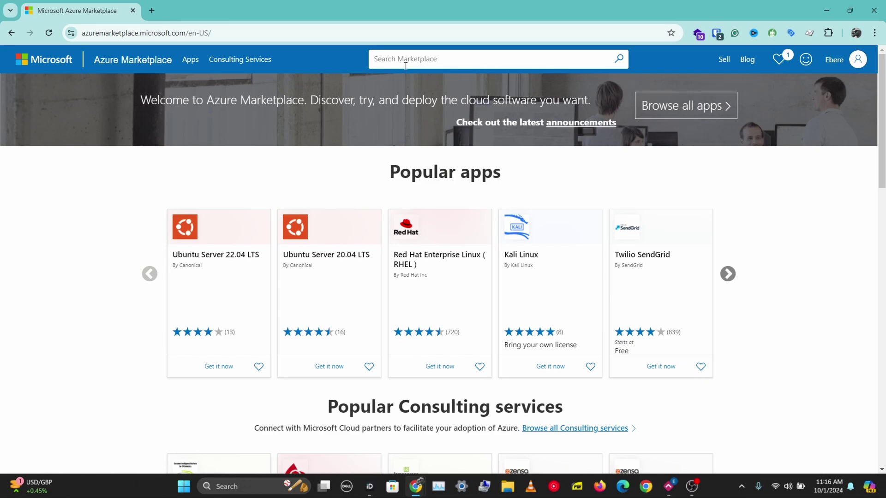
- Search the marketplace for "gophish simulator" and open the GoPhish Phishing Simulator on Ubuntu listing
{"action": "type", "text": "gophish s"}
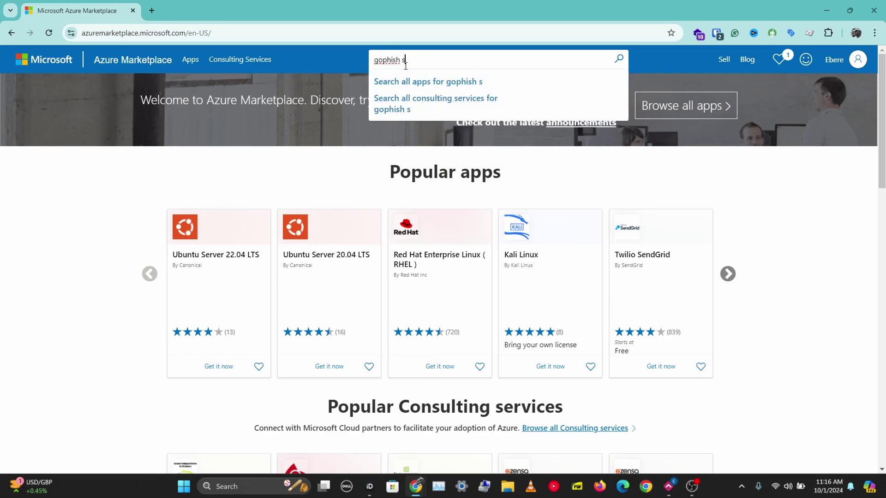
{"action": "type", "text": "imulator"}
{"action": "key", "text": "Return"}
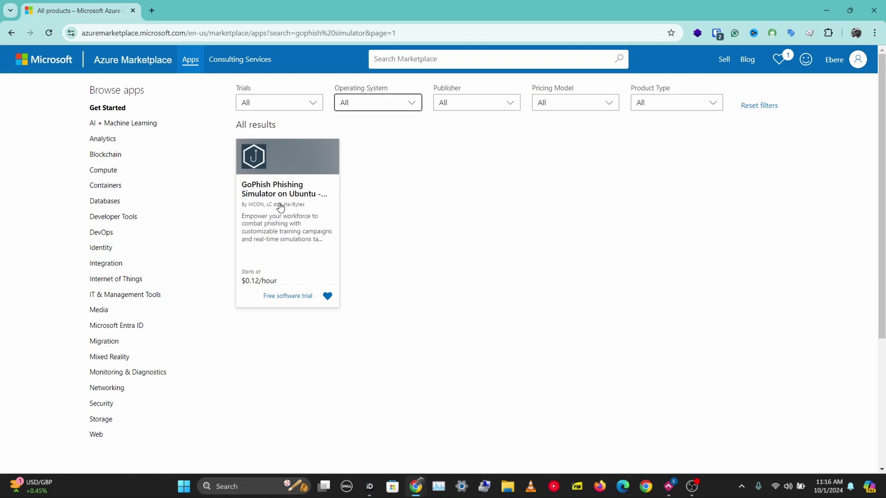
{"action": "left_click", "coordinate": [287, 200]}
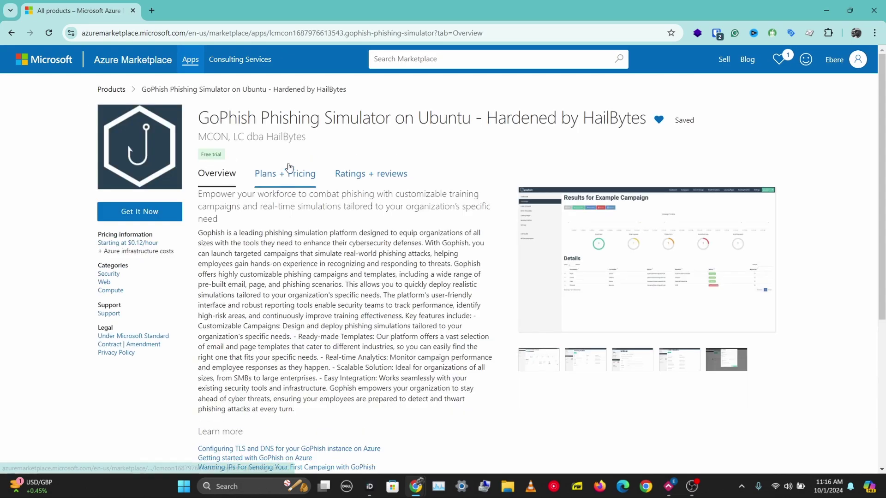
- Get the GoPhish app, continue to the Azure portal, and start creating its virtual machine on the Usage-Based Monthly Billed plan
{"action": "left_click", "coordinate": [137, 212]}
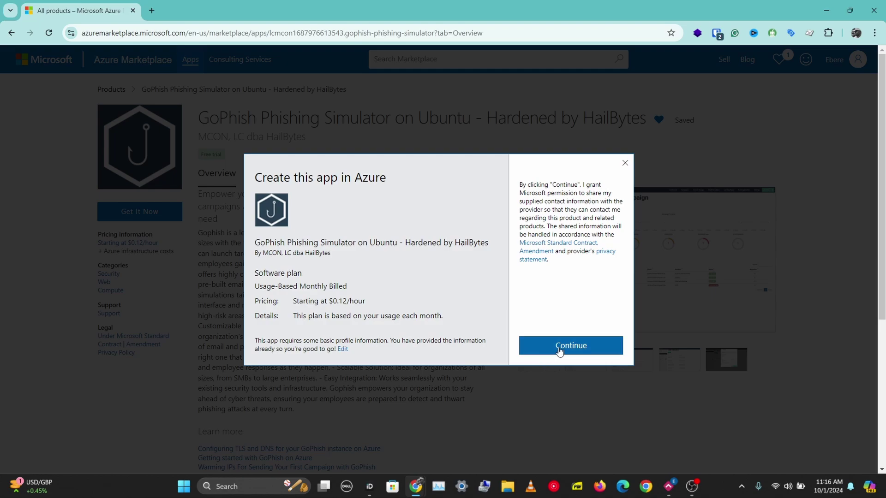
{"action": "left_click", "coordinate": [558, 350]}
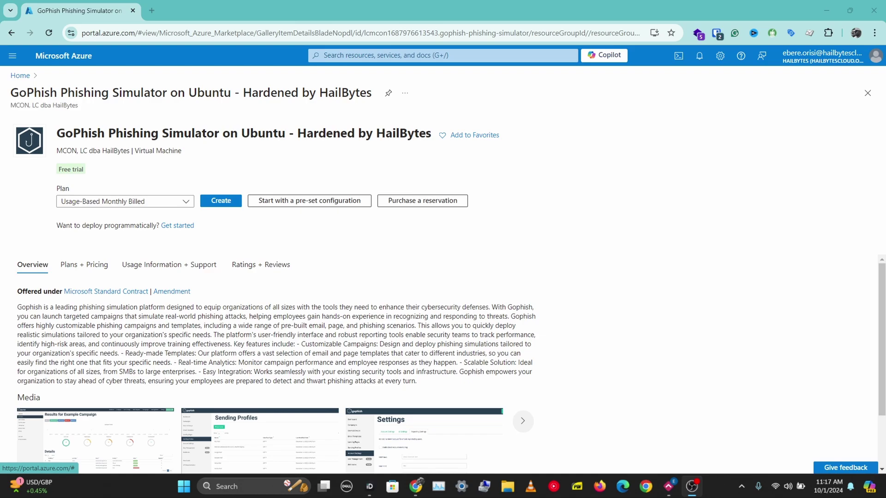
{"action": "left_click", "coordinate": [217, 203]}
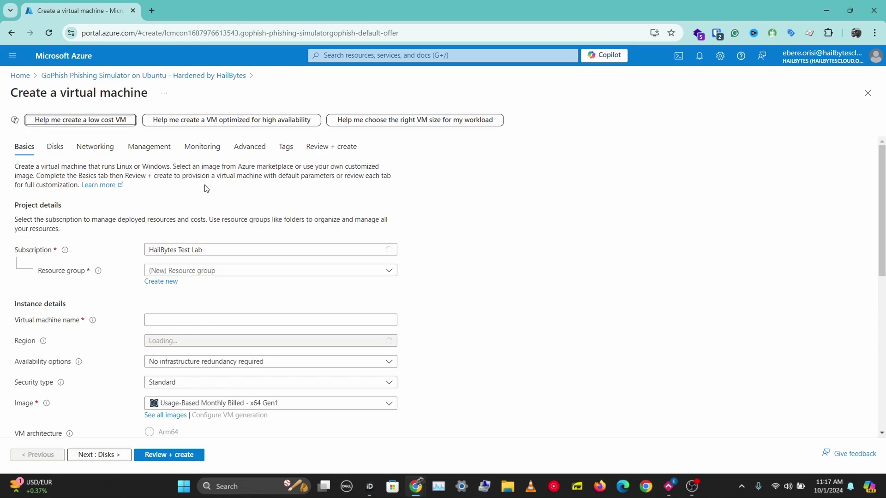
- Assign the virtual machine to the existing resource group rg-gophish-dev-centralus
{"action": "scroll", "coordinate": [203, 192], "scroll_direction": "down", "scroll_amount": 3}
{"action": "scroll", "coordinate": [259, 190], "scroll_direction": "up", "scroll_amount": 3}
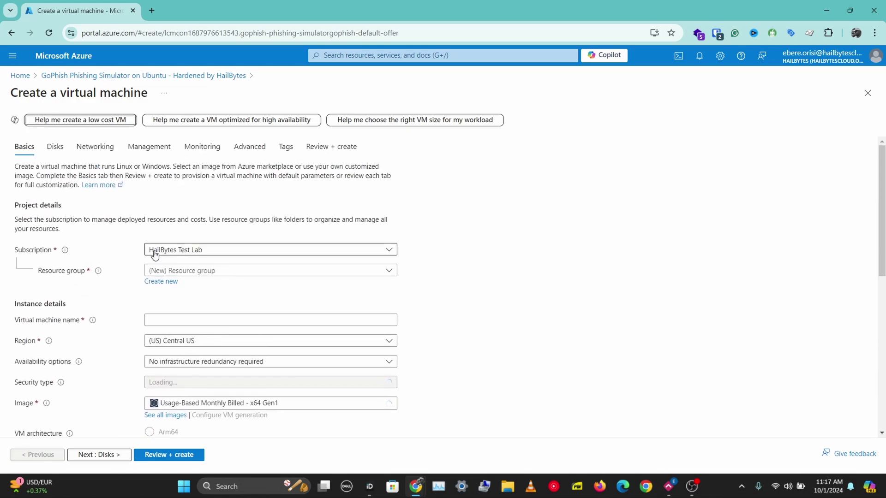
{"action": "left_click", "coordinate": [182, 276]}
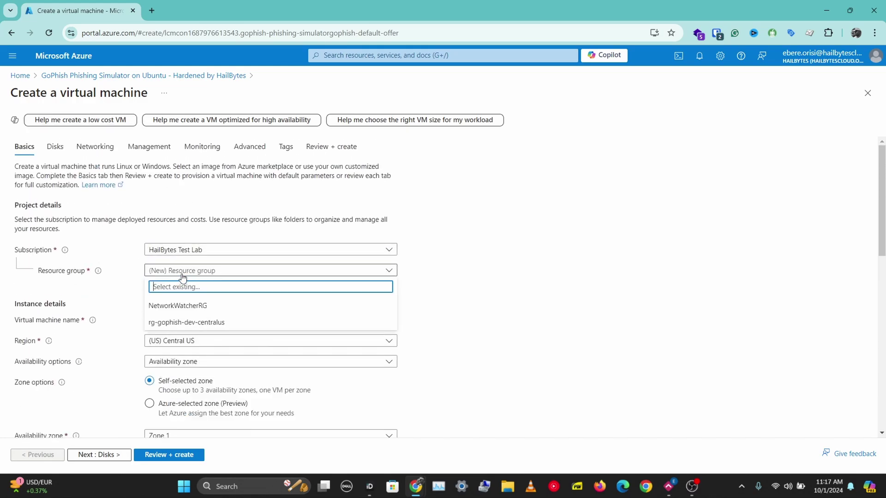
{"action": "left_click", "coordinate": [185, 322]}
- Name the virtual machine MyGophish and keep (US) Central US as its region
{"action": "scroll", "coordinate": [168, 191], "scroll_direction": "down", "scroll_amount": 3}
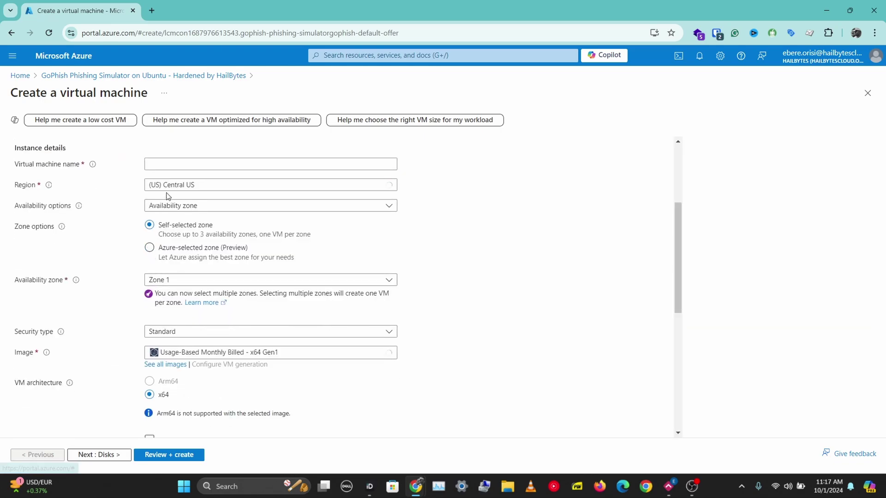
{"action": "left_click", "coordinate": [190, 165]}
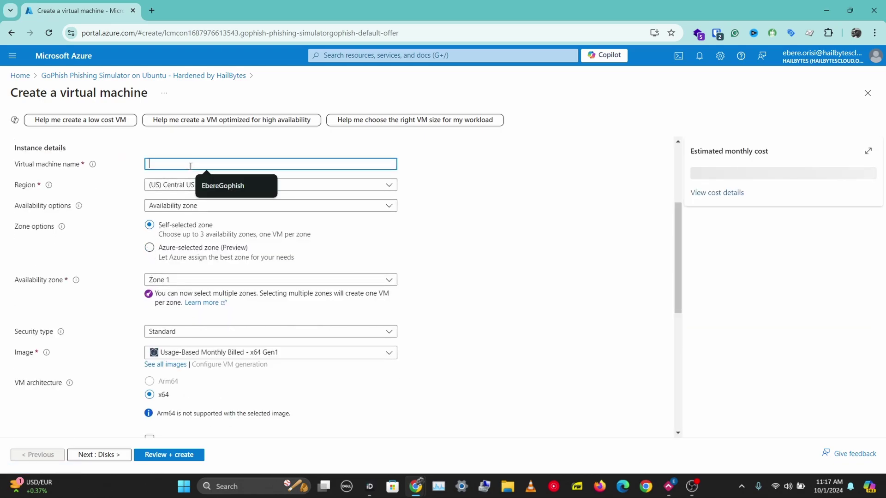
{"action": "type", "text": "MyGophish"}
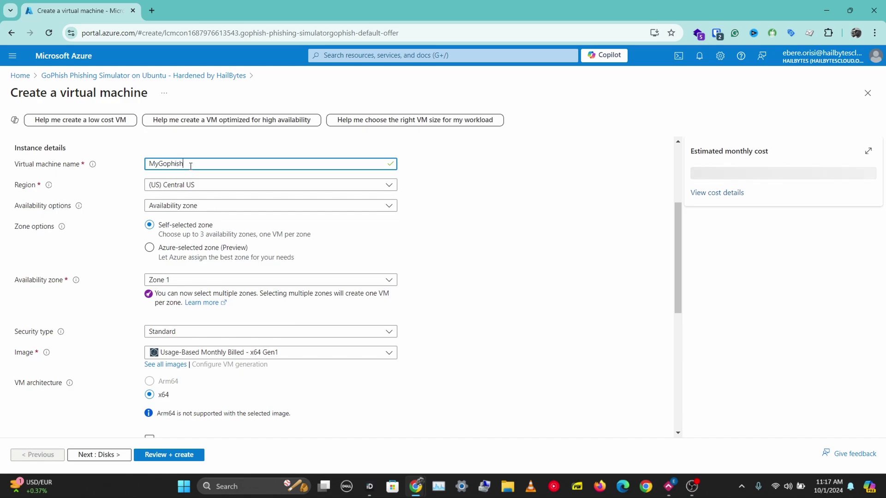
{"action": "left_click", "coordinate": [174, 187]}
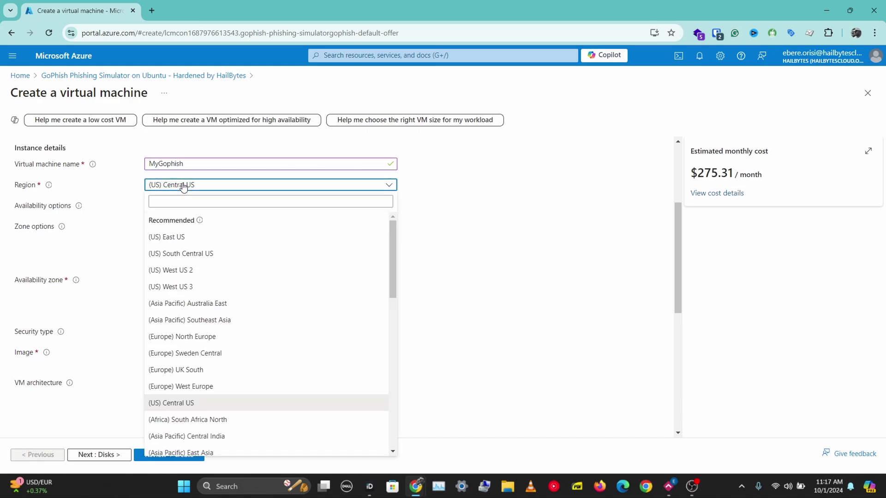
{"action": "left_click", "coordinate": [176, 184]}
- Select the recently used image Usage-Based Monthly Billed - x64 Gen1 for the virtual machine
{"action": "scroll", "coordinate": [193, 233], "scroll_direction": "down", "scroll_amount": 3}
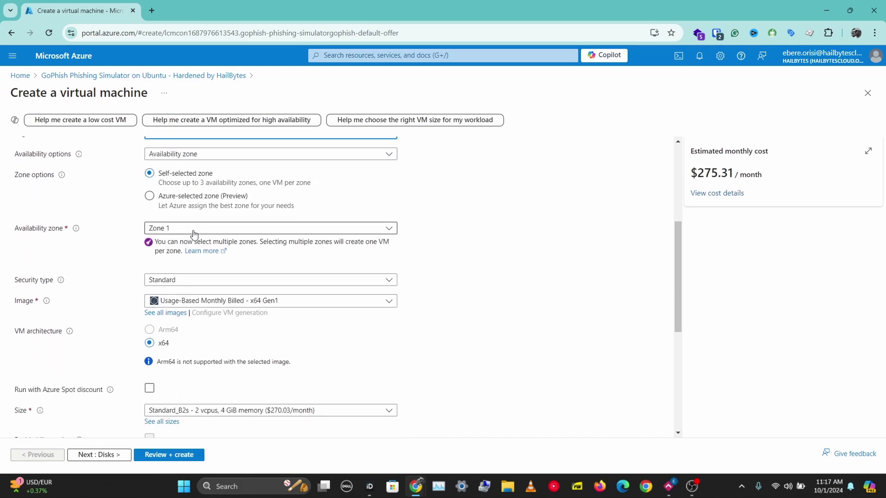
{"action": "scroll", "coordinate": [194, 244], "scroll_direction": "down", "scroll_amount": 2}
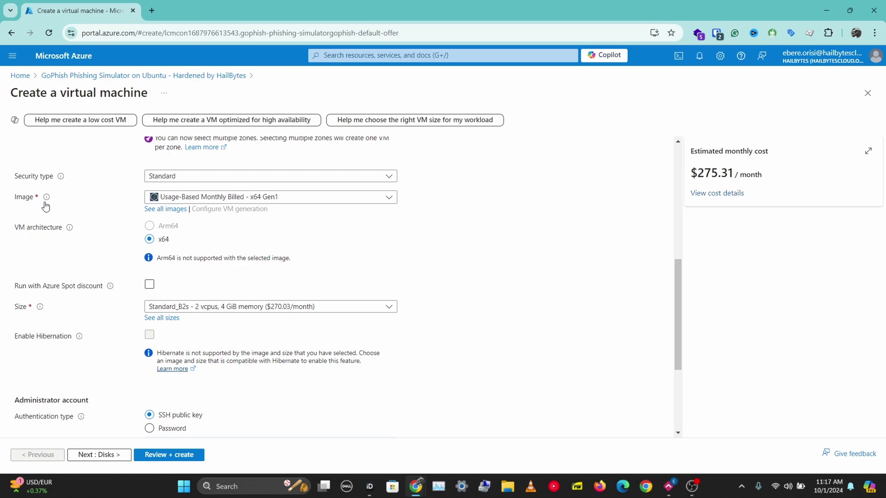
{"action": "left_click", "coordinate": [201, 197]}
{"action": "scroll", "coordinate": [202, 199], "scroll_direction": "up", "scroll_amount": 2}
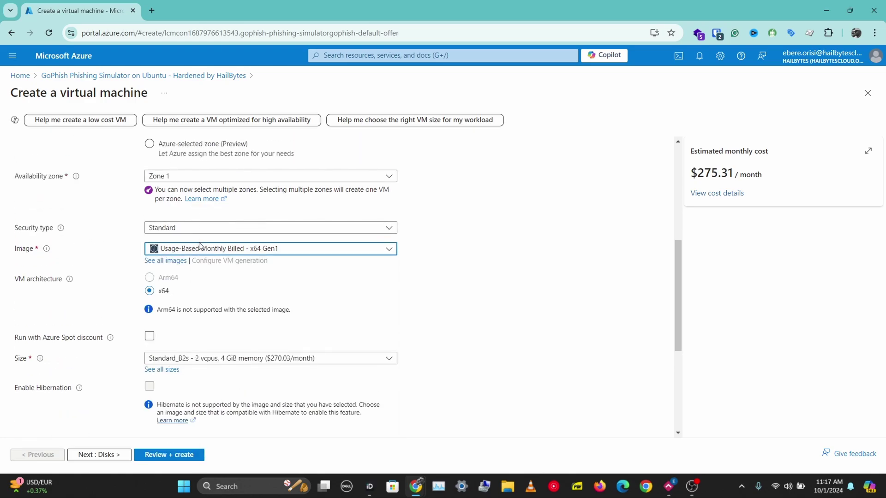
{"action": "left_click", "coordinate": [203, 248]}
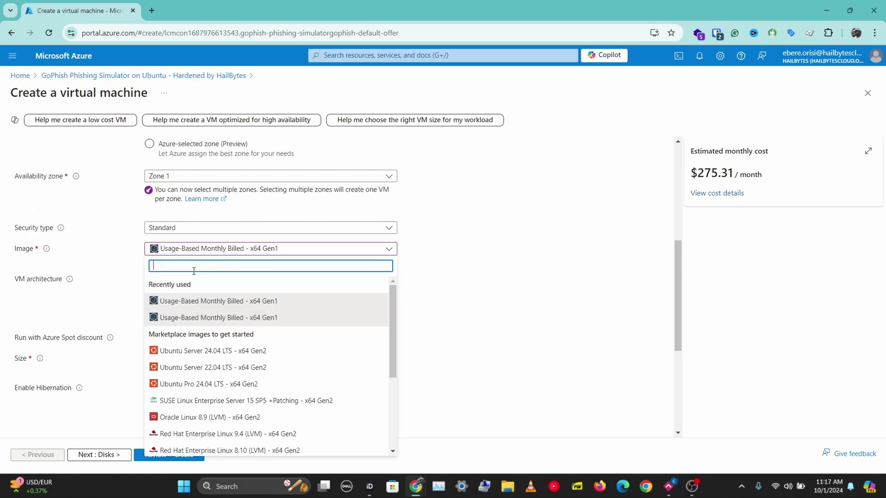
{"action": "left_click", "coordinate": [240, 303]}
- Choose the Standard_B2s size with 2 vcpus and 4 GiB memory
{"action": "scroll", "coordinate": [301, 286], "scroll_direction": "down", "scroll_amount": 2}
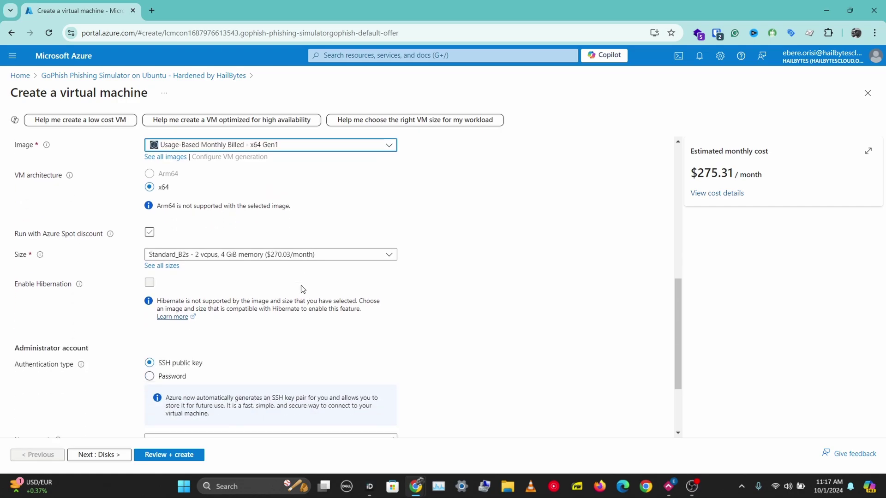
{"action": "left_click", "coordinate": [218, 257]}
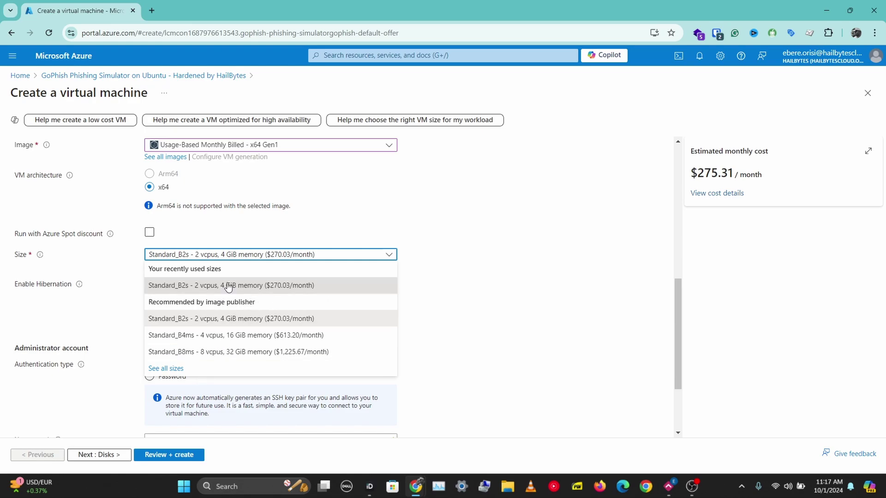
{"action": "left_click", "coordinate": [247, 287]}
- Keep a newly generated SSH key pair named MyGophish_key for the administrator account and proceed to the disk settings
{"action": "scroll", "coordinate": [251, 289], "scroll_direction": "down", "scroll_amount": 3}
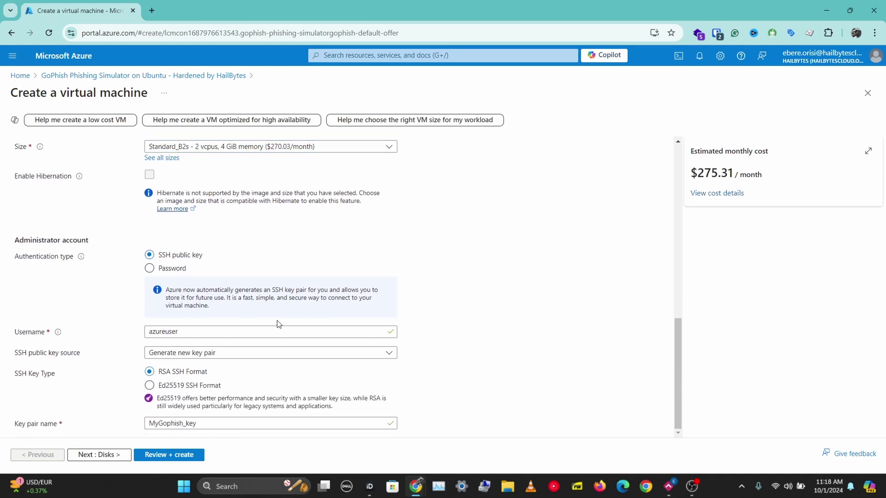
{"action": "left_click", "coordinate": [226, 354]}
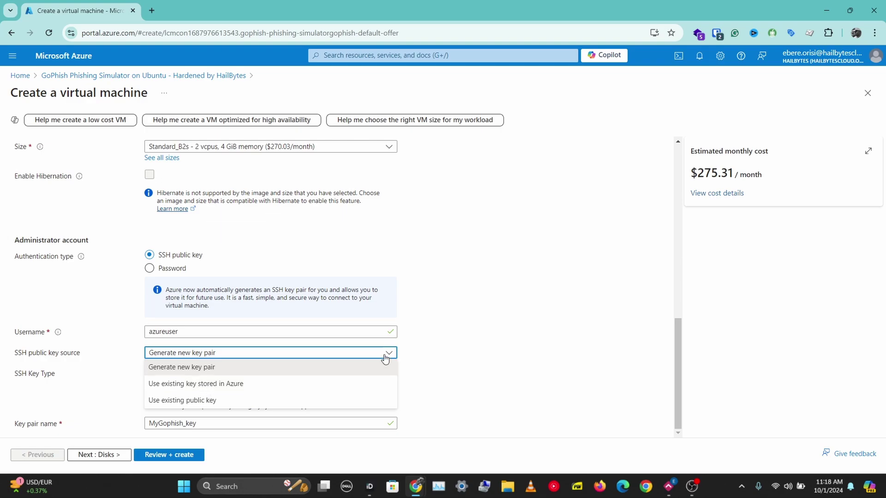
{"action": "left_click", "coordinate": [440, 297]}
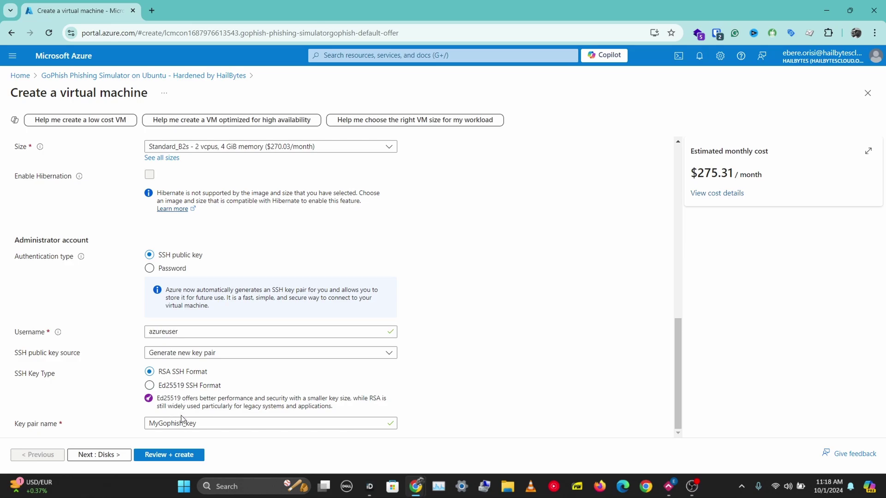
{"action": "left_click", "coordinate": [200, 423]}
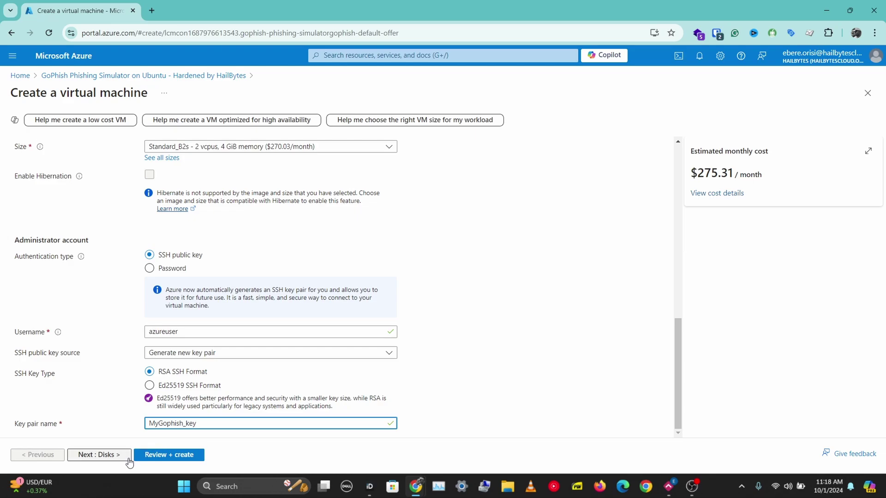
{"action": "left_click", "coordinate": [105, 457]}
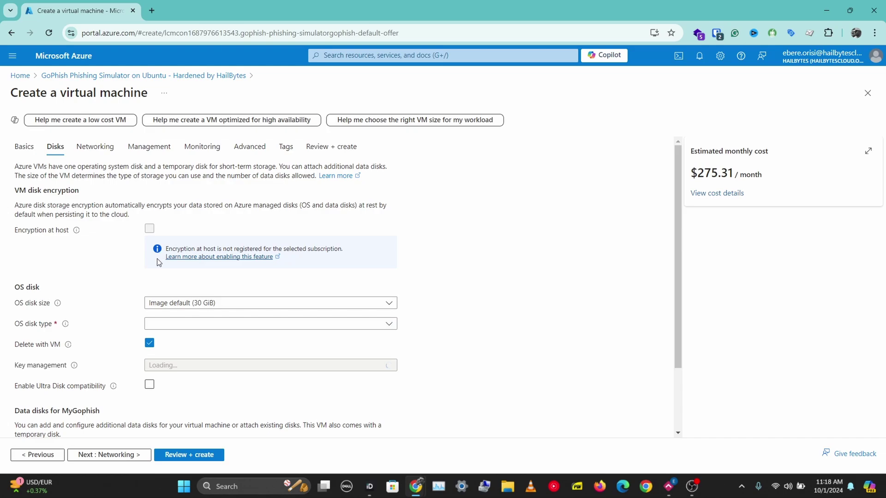
- Check the OS disk size setting
{"action": "scroll", "coordinate": [157, 262], "scroll_direction": "down", "scroll_amount": 2}
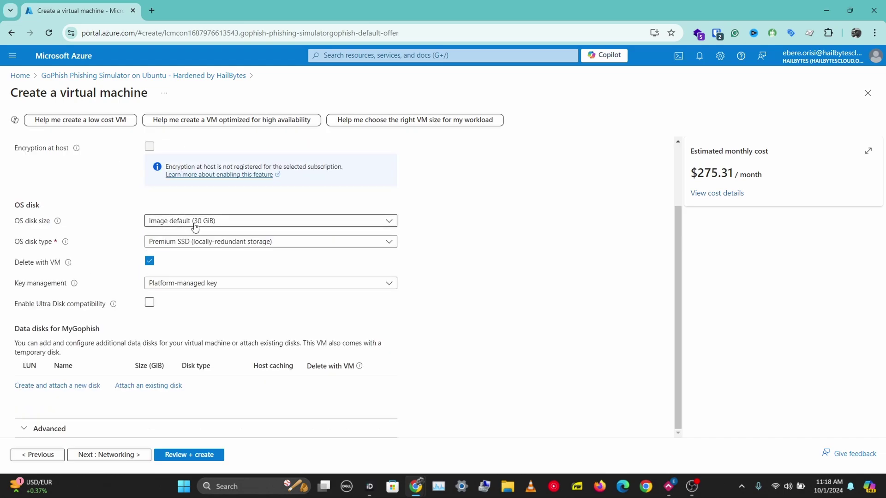
{"action": "left_click", "coordinate": [179, 222]}
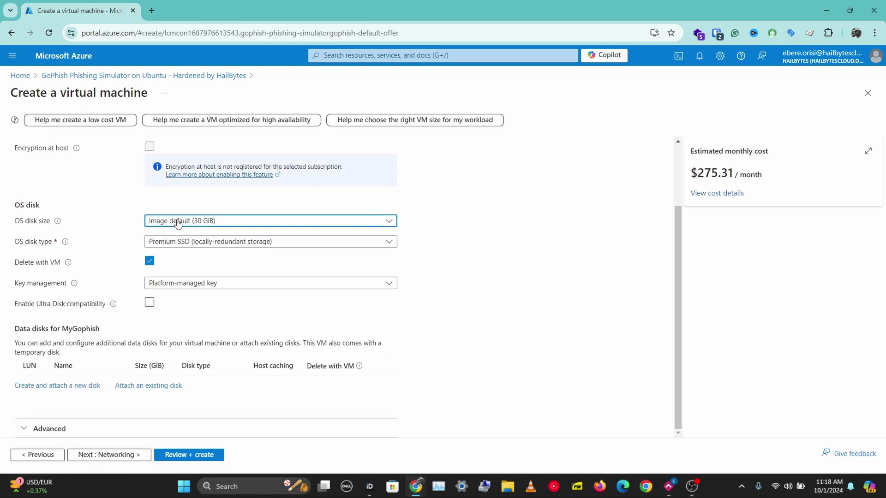
{"action": "left_click", "coordinate": [197, 234]}
- Try Standard SSD as the OS disk type and switch it back to Premium SSD
{"action": "left_click", "coordinate": [192, 243]}
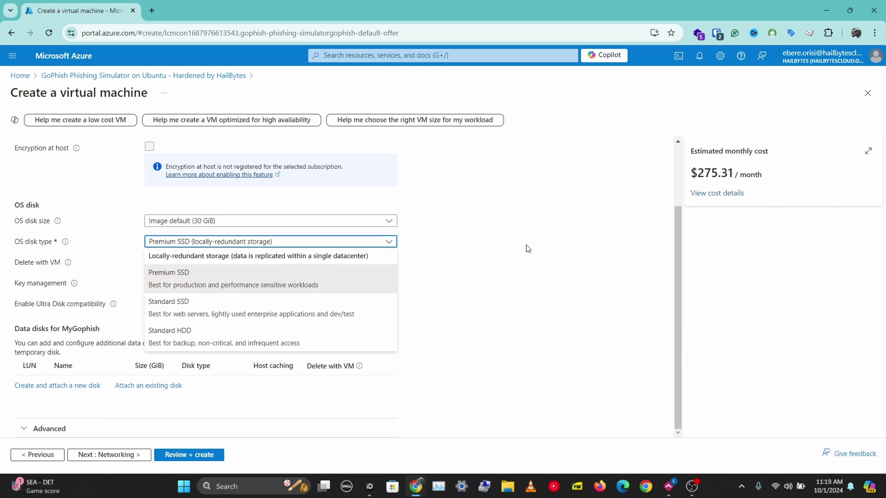
{"action": "left_click", "coordinate": [373, 243]}
{"action": "left_click", "coordinate": [332, 243]}
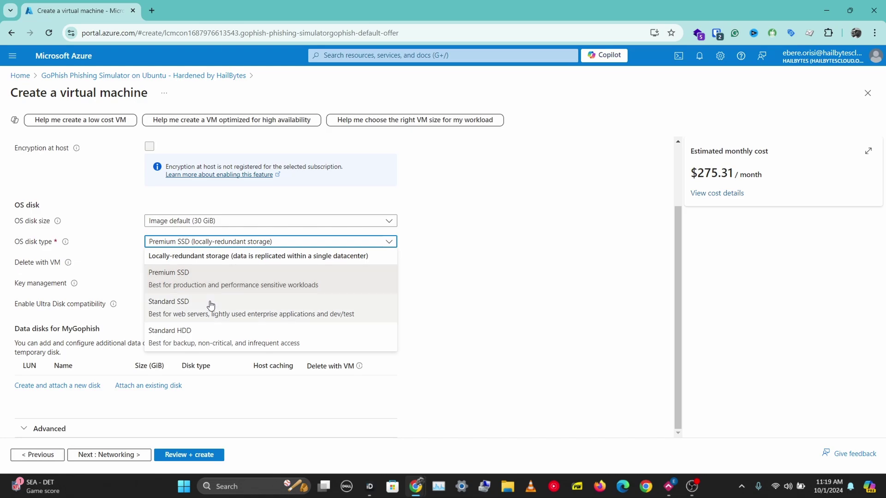
{"action": "left_click", "coordinate": [238, 306]}
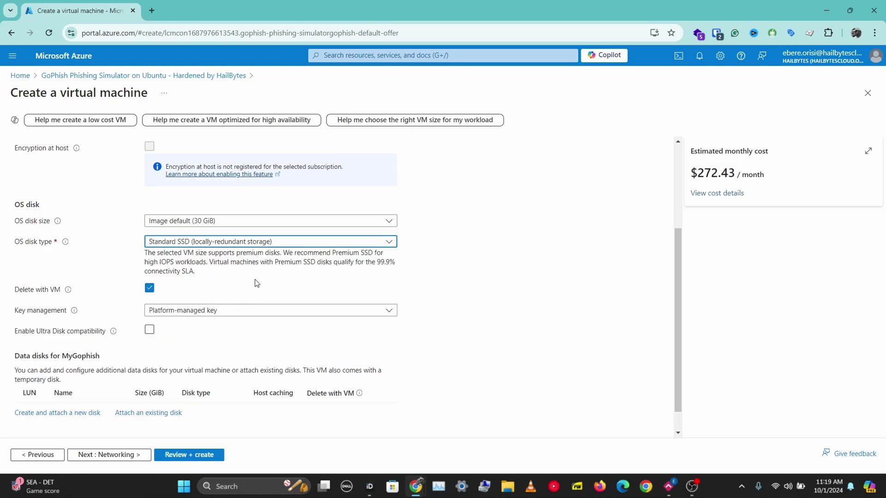
{"action": "left_click", "coordinate": [270, 244]}
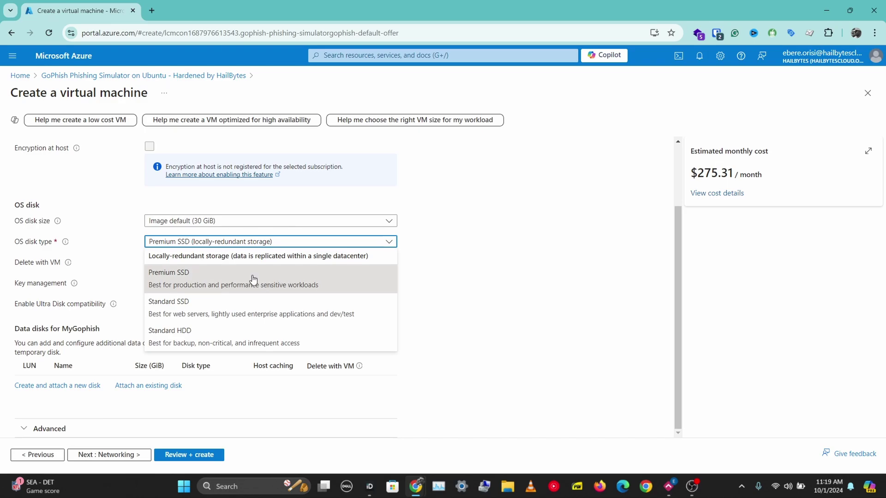
{"action": "left_click", "coordinate": [221, 283]}
- Keep the platform-managed key for disk encryption and proceed to the networking settings
{"action": "left_click", "coordinate": [205, 284]}
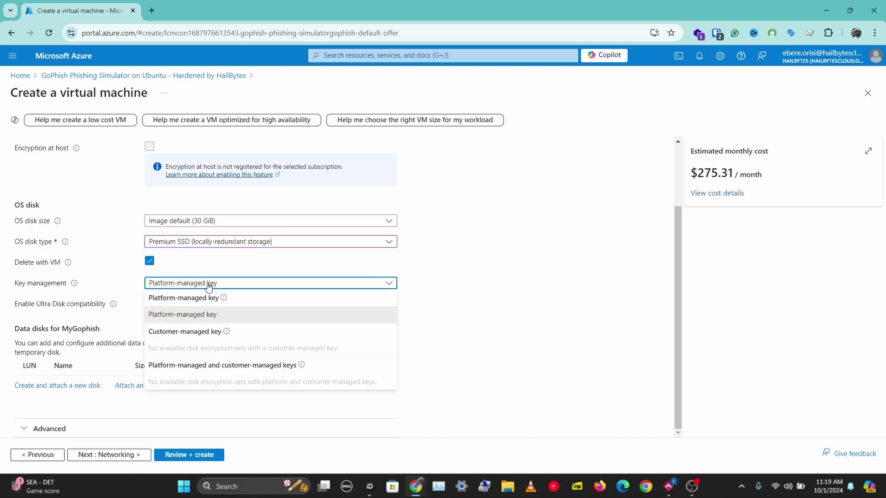
{"action": "left_click", "coordinate": [207, 284]}
{"action": "left_click", "coordinate": [115, 460]}
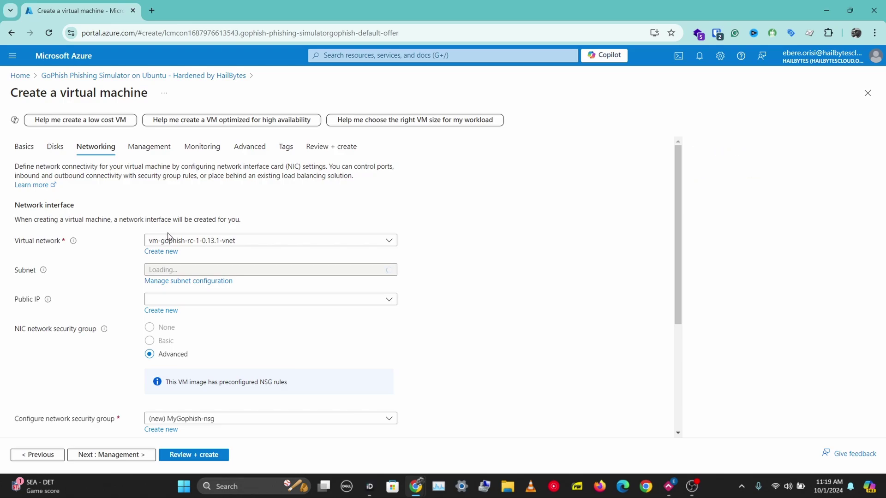
- Choose vm-gophish-rc-1-0.13.1-vnet as the virtual network for the network interface
{"action": "left_click", "coordinate": [168, 240]}
{"action": "left_click", "coordinate": [205, 293]}
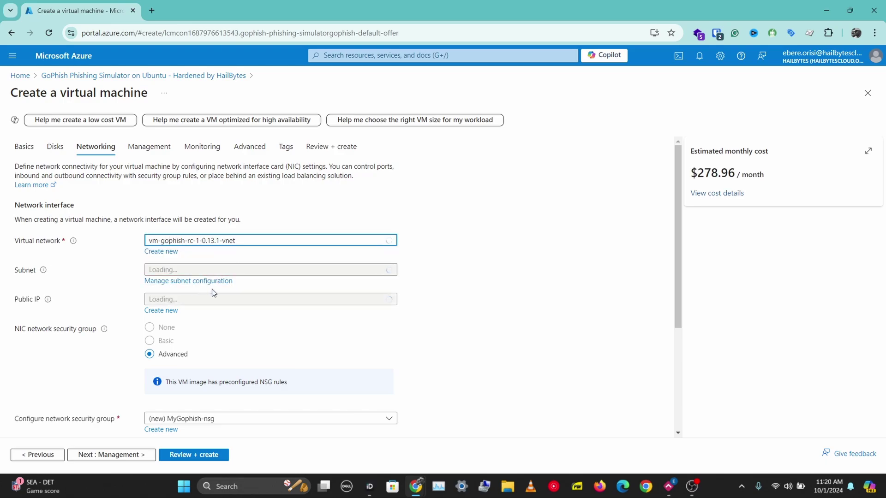
{"action": "left_click", "coordinate": [227, 245]}
{"action": "left_click", "coordinate": [221, 292]}
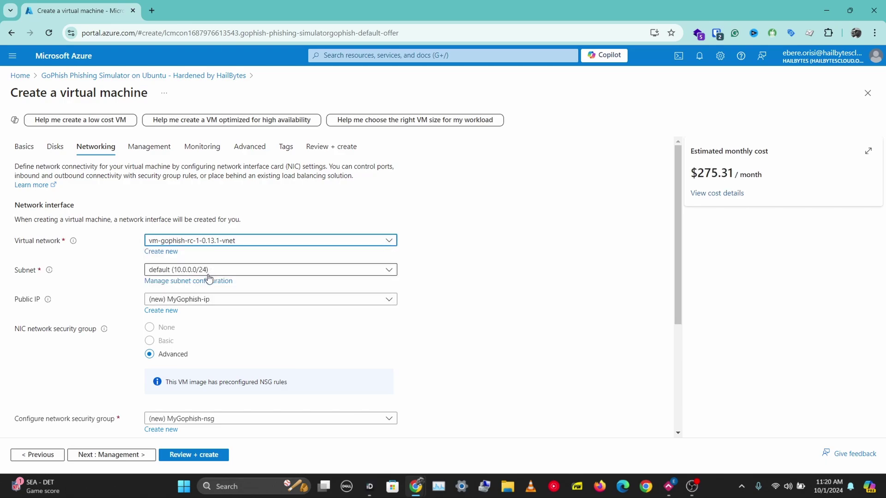
- Keep the default (10.0.0.0/24) subnet and the new MyGophish-ip public IP, and proceed to the management settings
{"action": "left_click", "coordinate": [222, 270]}
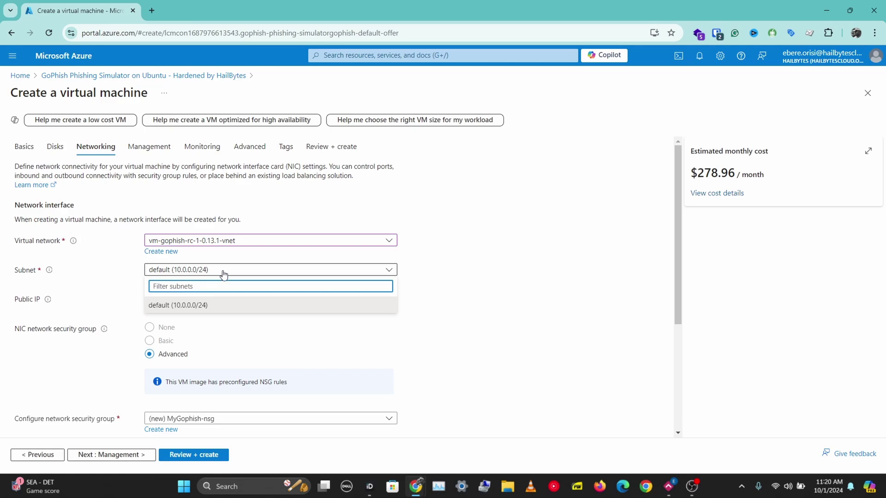
{"action": "left_click", "coordinate": [224, 276]}
{"action": "left_click", "coordinate": [205, 302]}
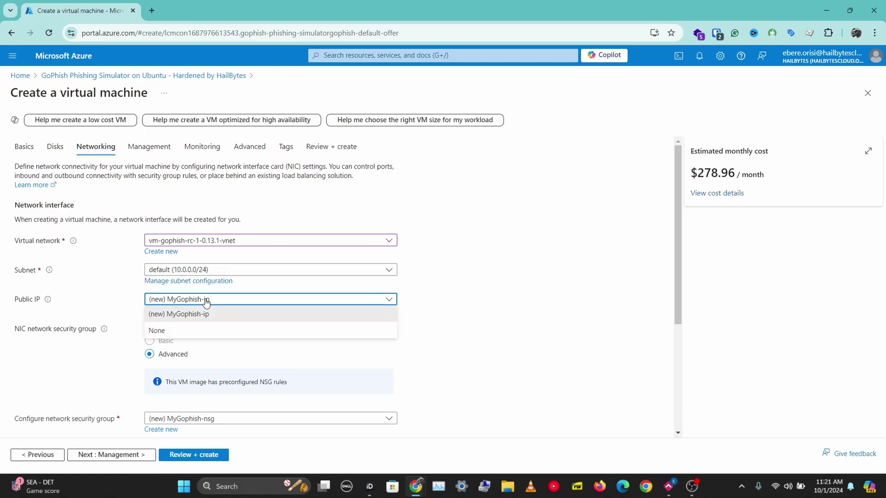
{"action": "left_click", "coordinate": [193, 329]}
{"action": "left_click", "coordinate": [198, 301]}
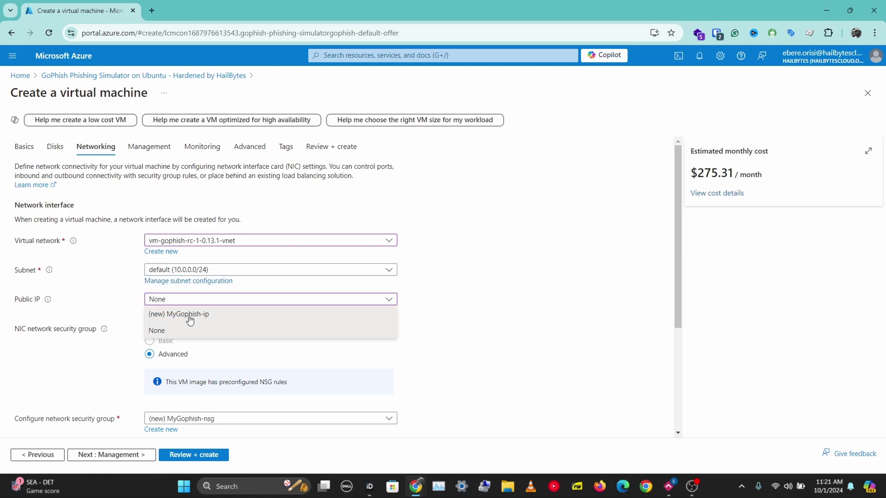
{"action": "left_click", "coordinate": [192, 311]}
{"action": "scroll", "coordinate": [217, 322], "scroll_direction": "down", "scroll_amount": 4}
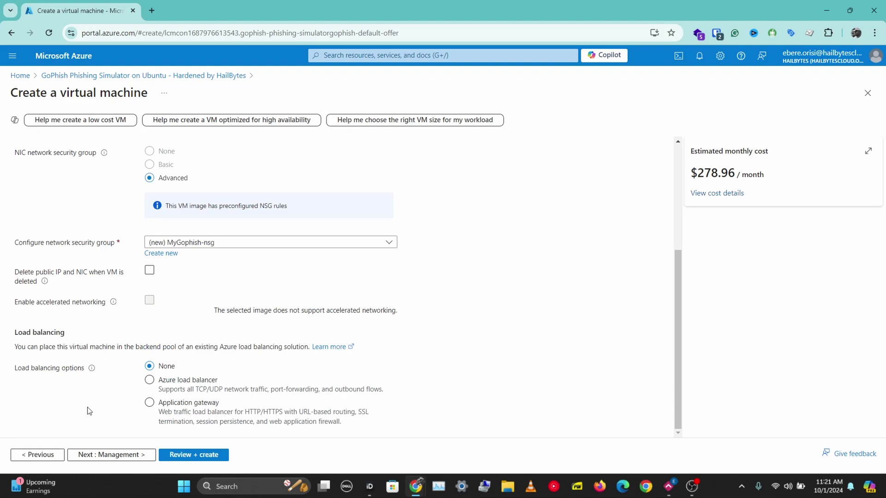
{"action": "left_click", "coordinate": [110, 455]}
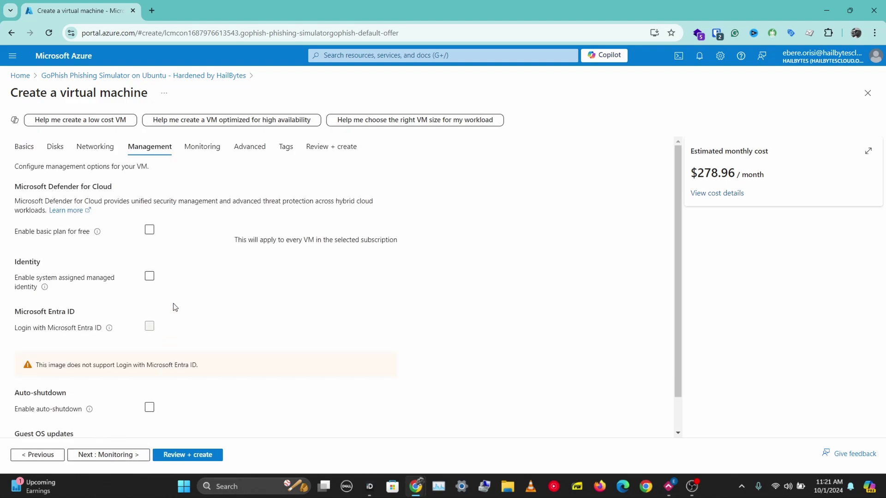
- Enable auto-shutdown for the virtual machine and proceed to the monitoring settings
{"action": "scroll", "coordinate": [109, 360], "scroll_direction": "down", "scroll_amount": 1}
{"action": "left_click", "coordinate": [148, 371]}
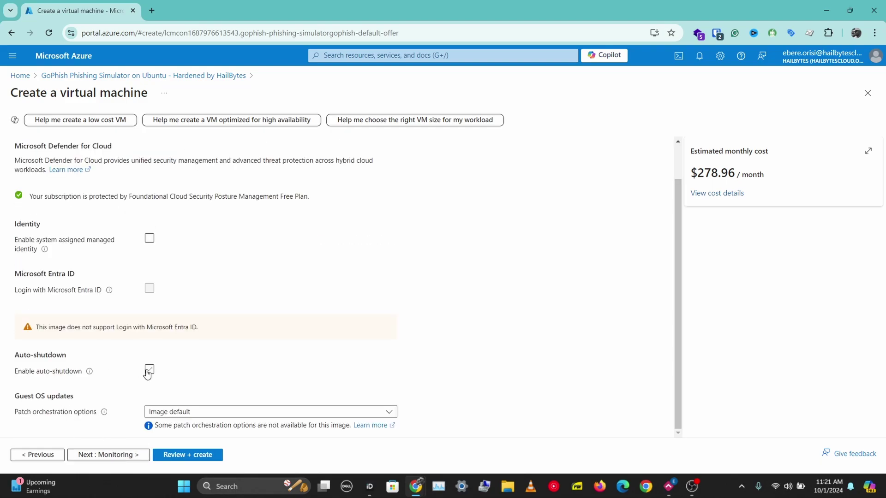
{"action": "scroll", "coordinate": [84, 329], "scroll_direction": "down", "scroll_amount": 2}
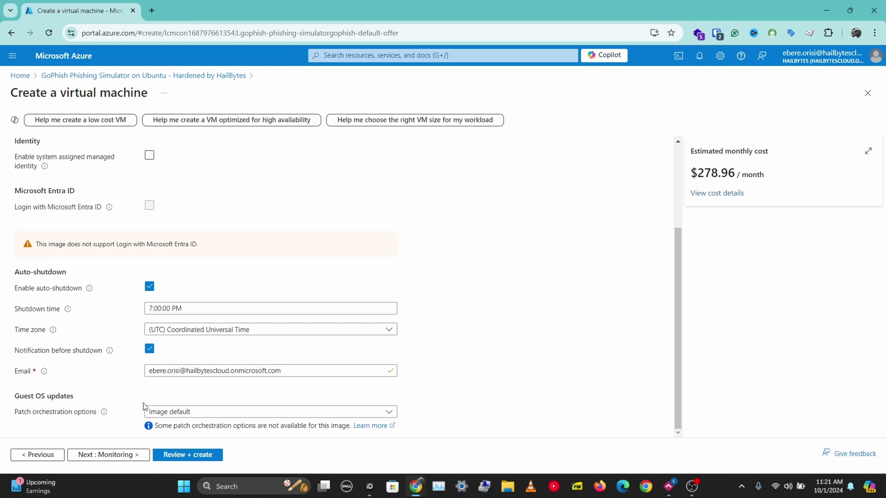
{"action": "left_click", "coordinate": [116, 455]}
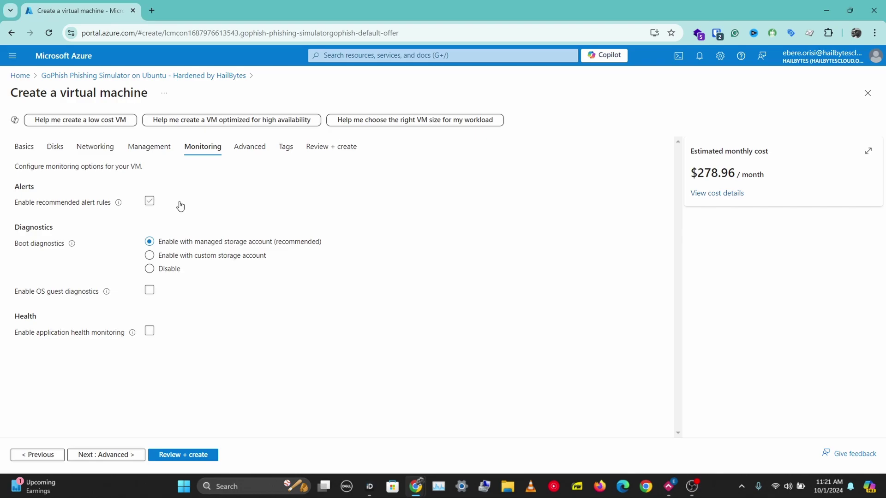
- Leave the monitoring, advanced and tags settings at their defaults and proceed to the final review
{"action": "left_click", "coordinate": [106, 454]}
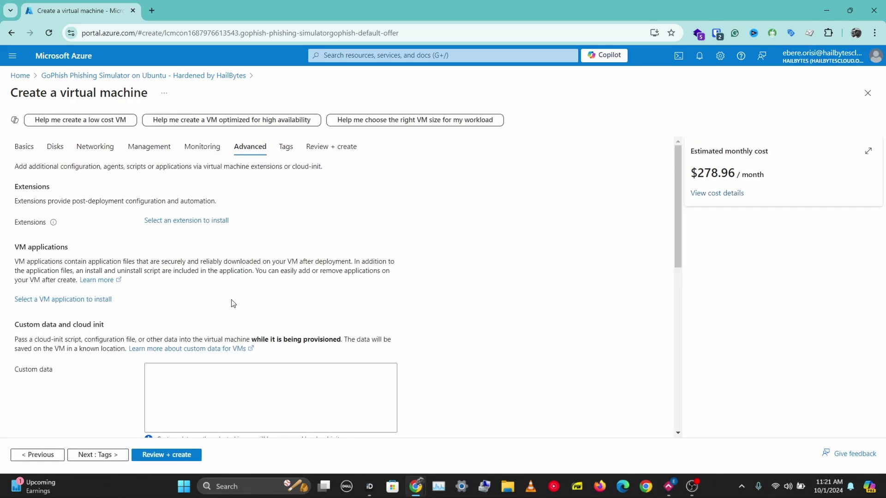
{"action": "scroll", "coordinate": [193, 257], "scroll_direction": "down", "scroll_amount": 8}
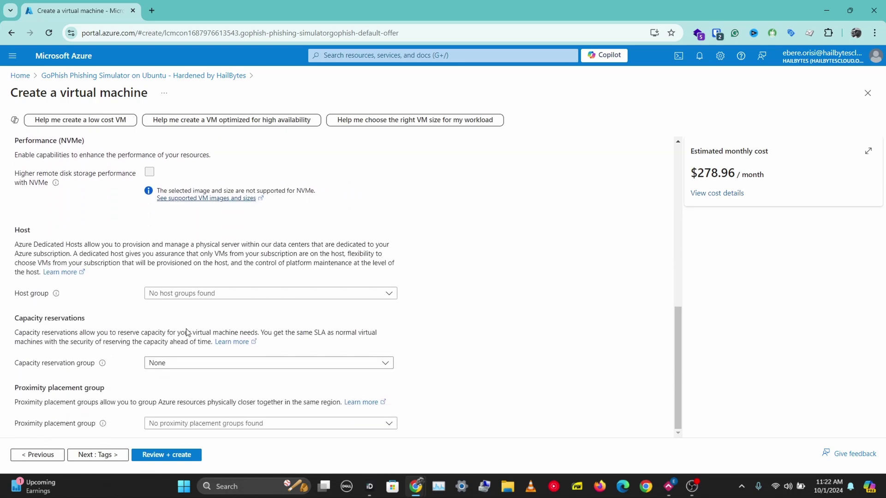
{"action": "left_click", "coordinate": [95, 454]}
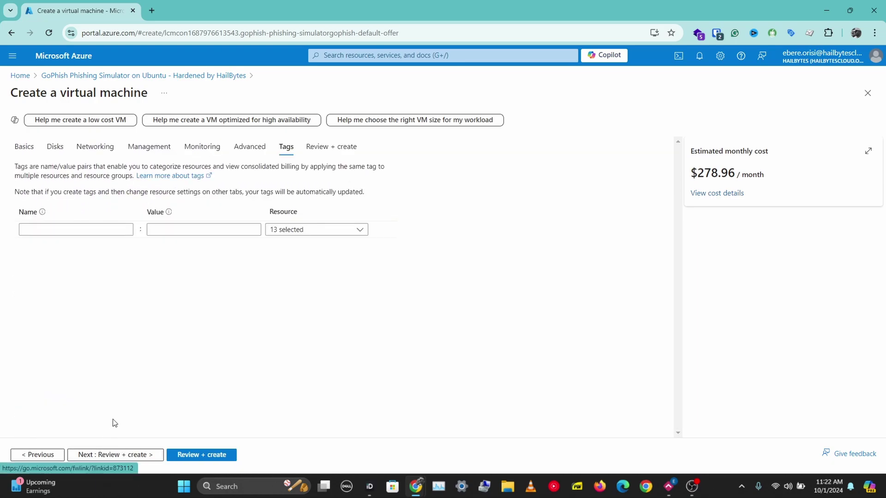
{"action": "left_click", "coordinate": [117, 454]}
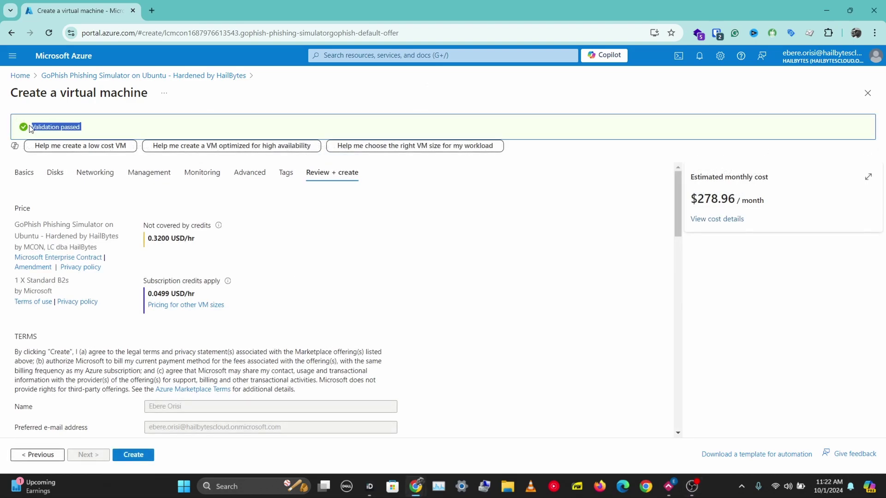
- Review the configuration summary and create the virtual machine, downloading its new SSH private key
{"action": "scroll", "coordinate": [253, 240], "scroll_direction": "down", "scroll_amount": 3}
{"action": "scroll", "coordinate": [253, 240], "scroll_direction": "down", "scroll_amount": 12}
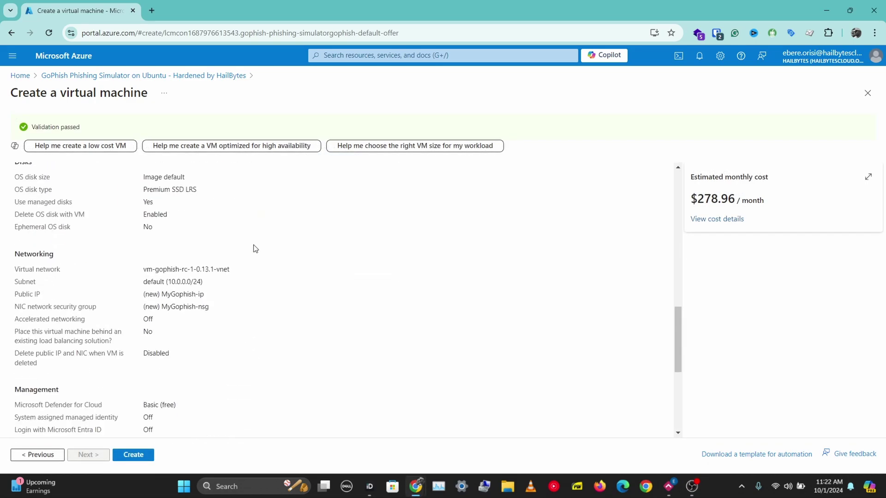
{"action": "scroll", "coordinate": [252, 258], "scroll_direction": "up", "scroll_amount": 13}
{"action": "scroll", "coordinate": [266, 210], "scroll_direction": "up", "scroll_amount": 4}
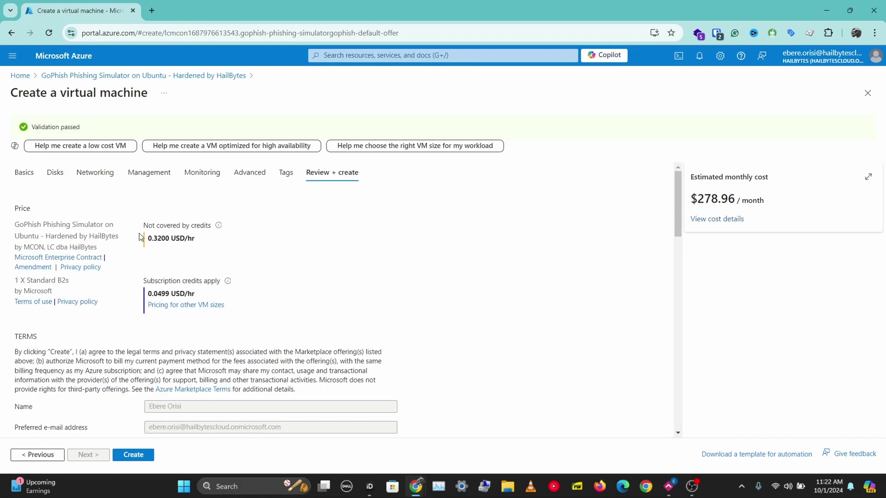
{"action": "scroll", "coordinate": [159, 241], "scroll_direction": "down", "scroll_amount": 15}
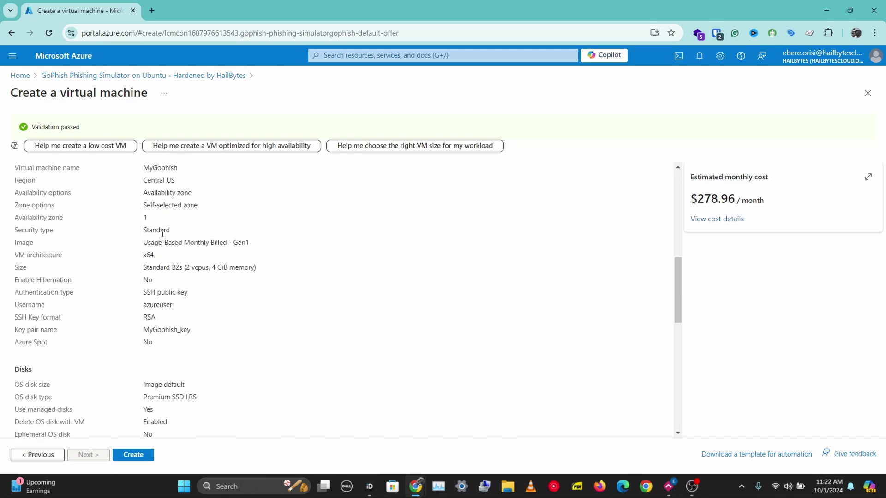
{"action": "left_click", "coordinate": [136, 455]}
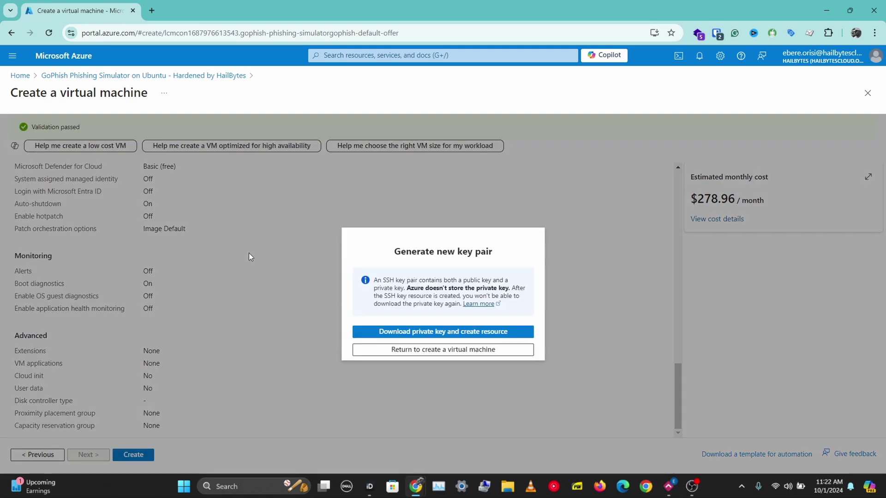
{"action": "left_click", "coordinate": [425, 332]}
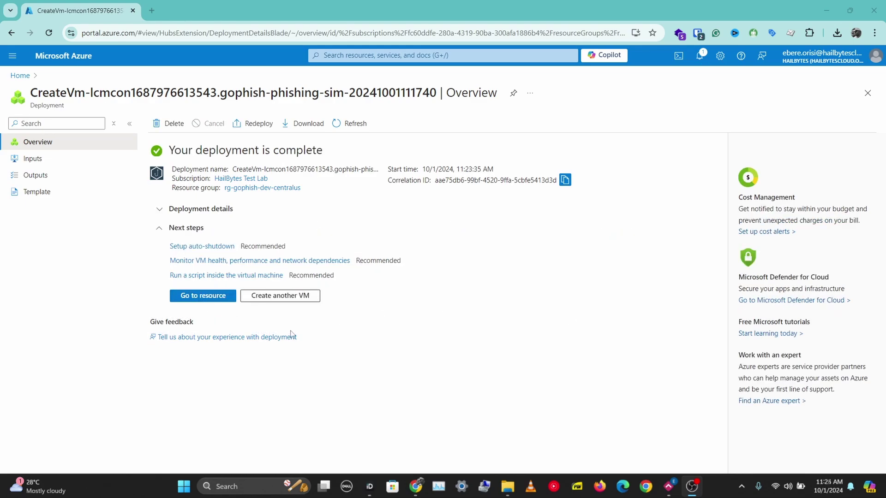
- Open the deployed MyGophish virtual machine and copy its public IP address
{"action": "left_click", "coordinate": [205, 301]}
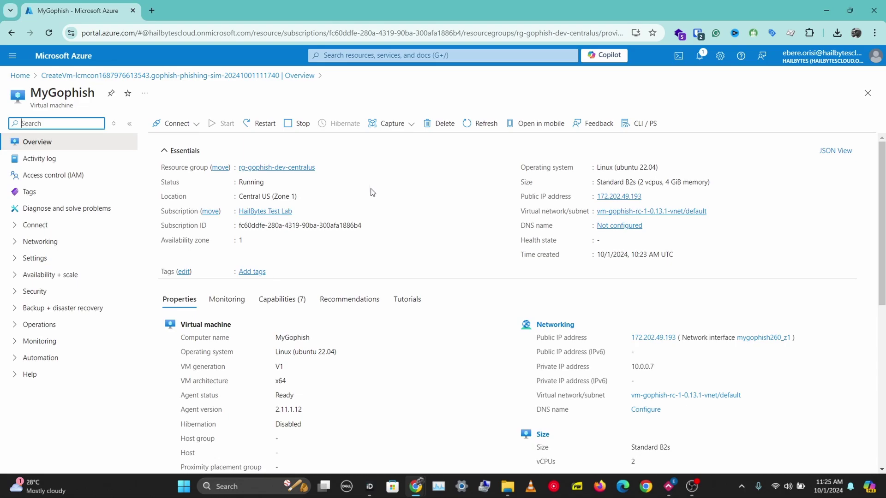
{"action": "left_click", "coordinate": [648, 196]}
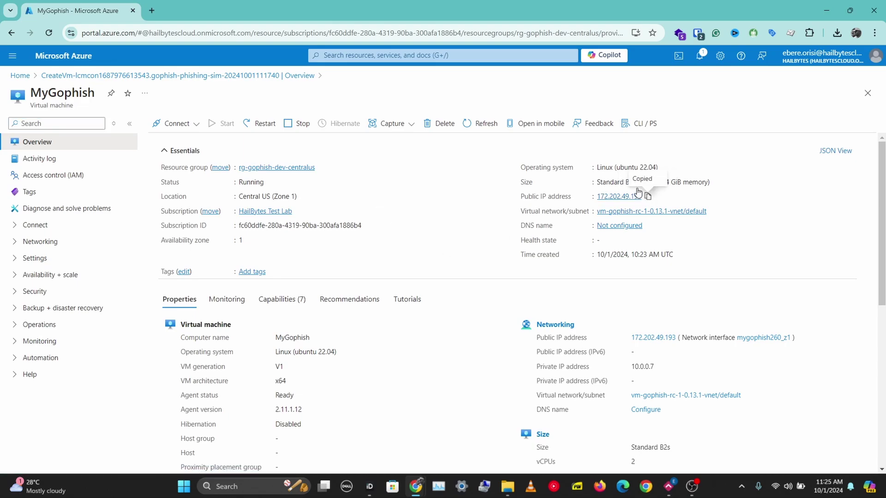
{"action": "left_click", "coordinate": [152, 10]}
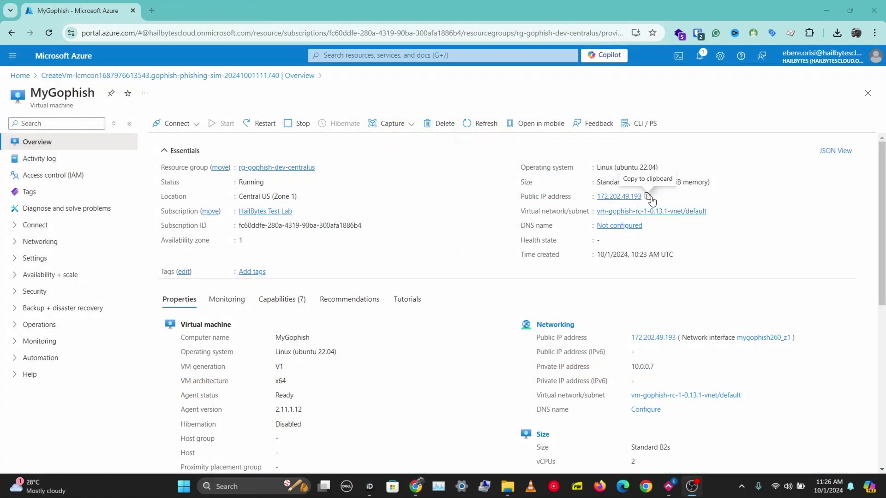
{"action": "left_click", "coordinate": [648, 197]}
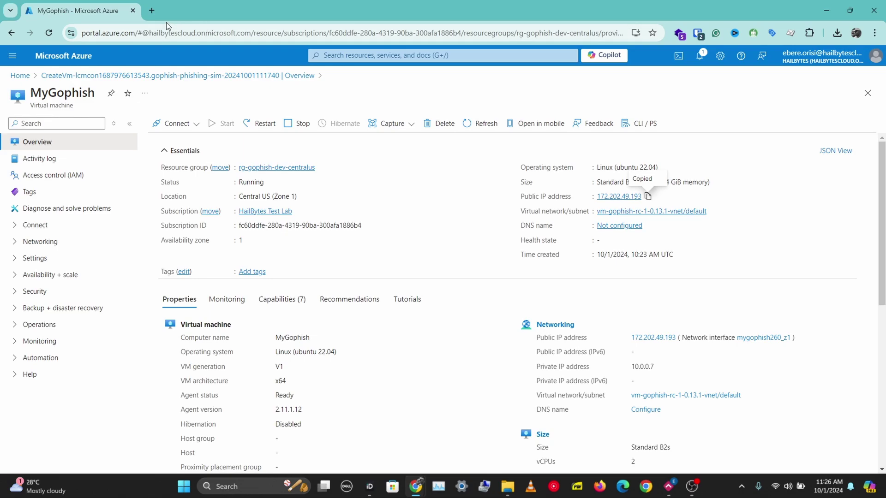
- Enter the copied public IP address with port 3636 as the address in a new browser tab
{"action": "left_click", "coordinate": [152, 10]}
{"action": "key", "text": "ctrl+v"}
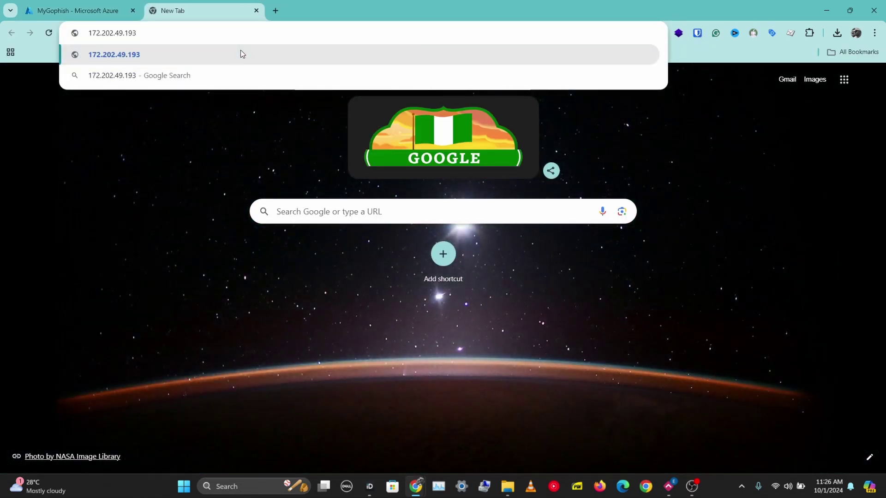
{"action": "type", "text": ":3636"}
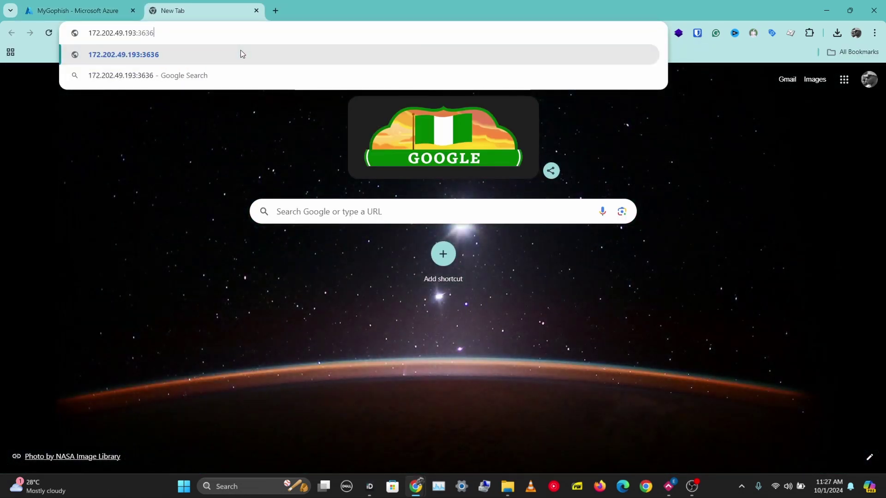
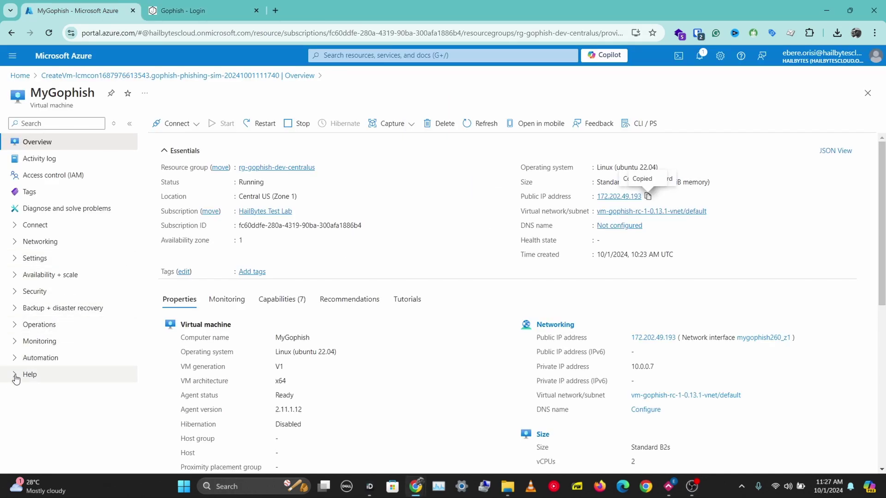
- Open the serial log in MyGophish's boot diagnostics and look through it towards the end
{"action": "left_click", "coordinate": [16, 374]}
{"action": "scroll", "coordinate": [36, 372], "scroll_direction": "down", "scroll_amount": 2}
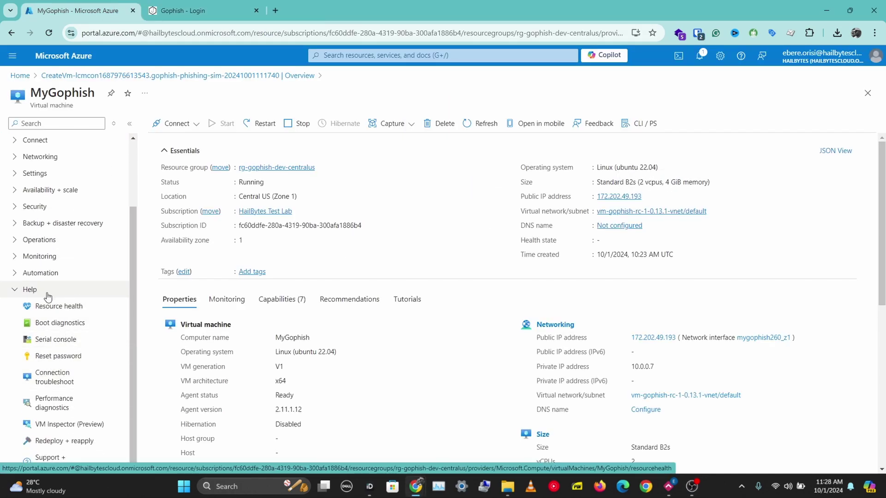
{"action": "left_click", "coordinate": [70, 325]}
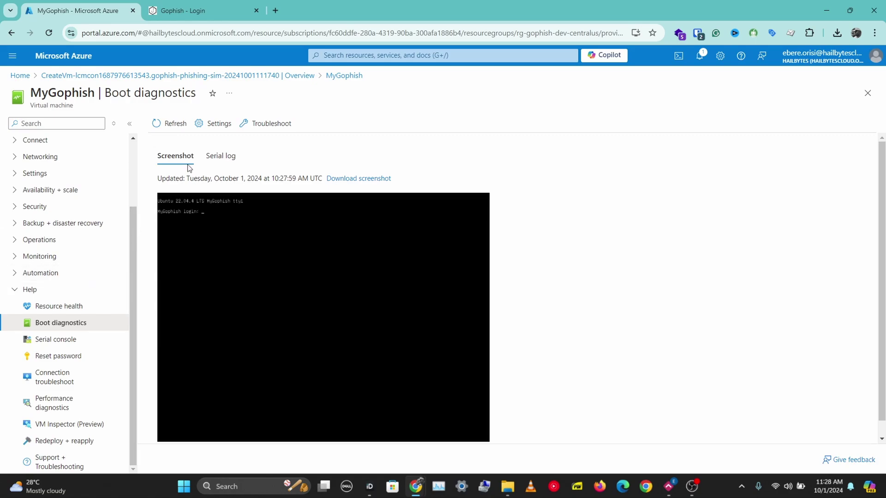
{"action": "left_click", "coordinate": [213, 158]}
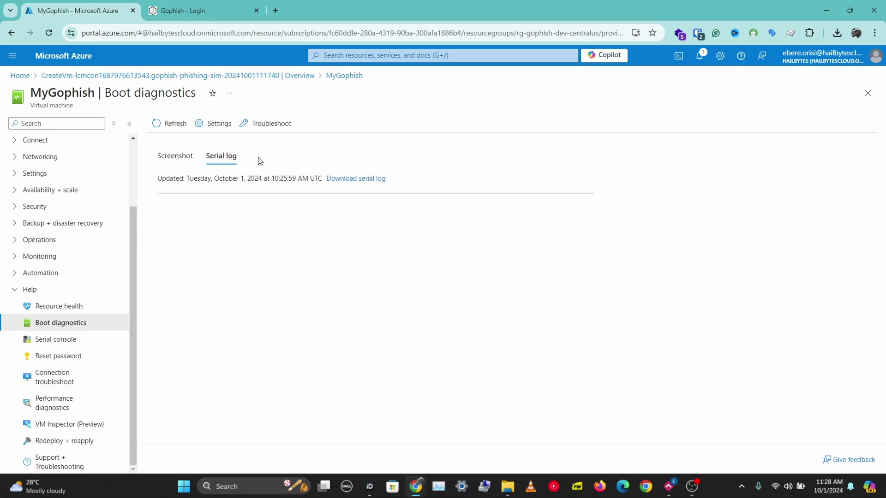
{"action": "scroll", "coordinate": [286, 198], "scroll_direction": "down", "scroll_amount": 5}
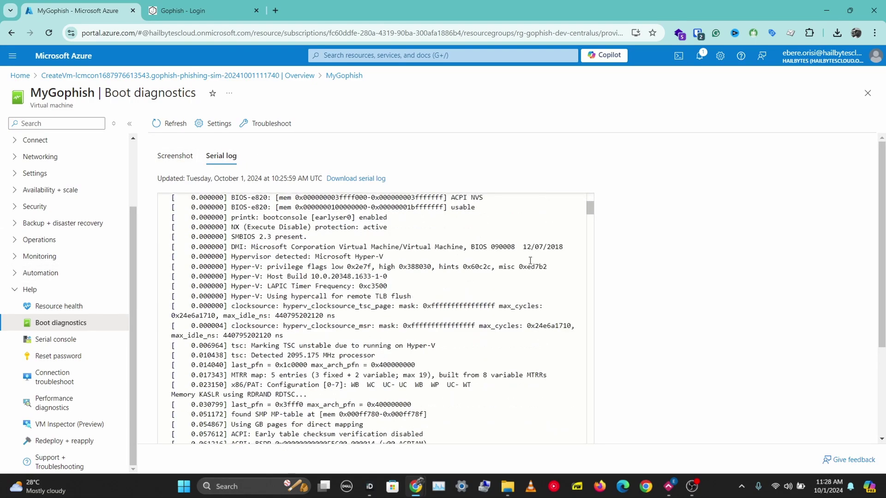
{"action": "left_click_drag", "start_coordinate": [591, 209], "coordinate": [590, 464]}
{"action": "scroll", "coordinate": [643, 333], "scroll_direction": "down", "scroll_amount": 3}
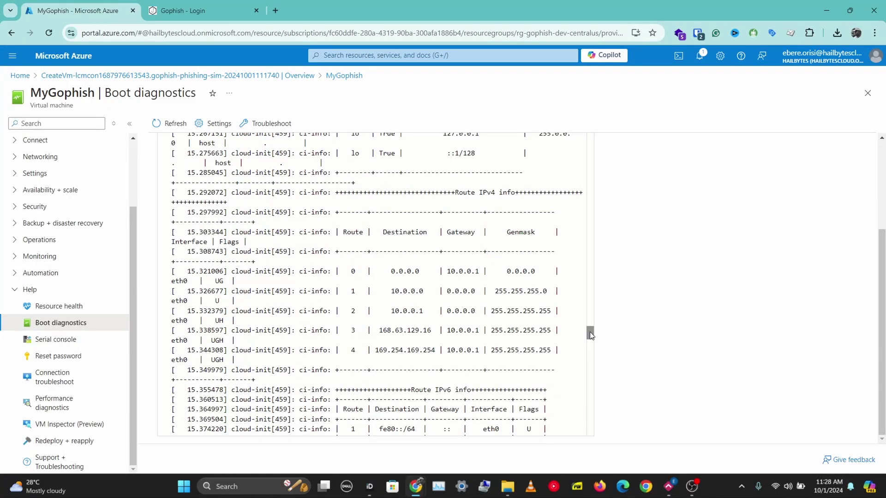